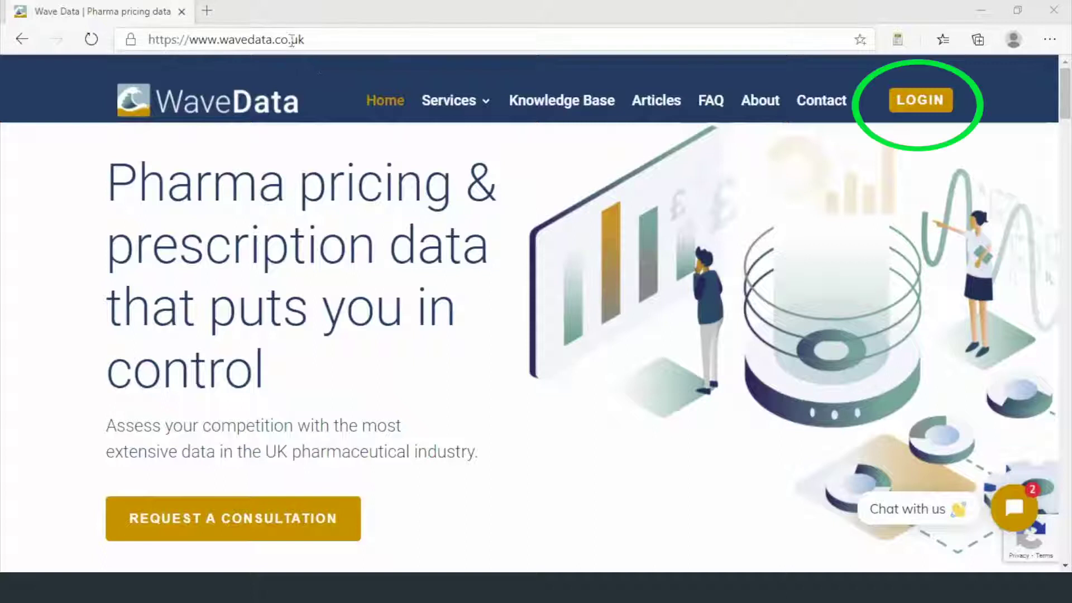
# Step: Validate the saved login details on the WaveData login page and log in to BPPI, the historic price data service
pyautogui.click(933, 109)
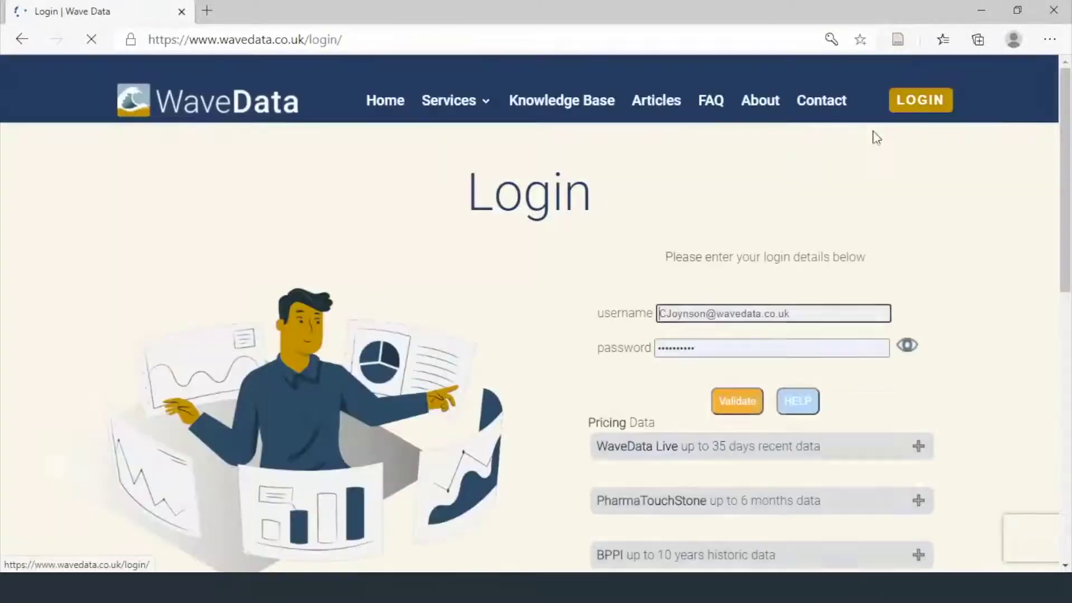
pyautogui.scroll(-3, 1068, 190)
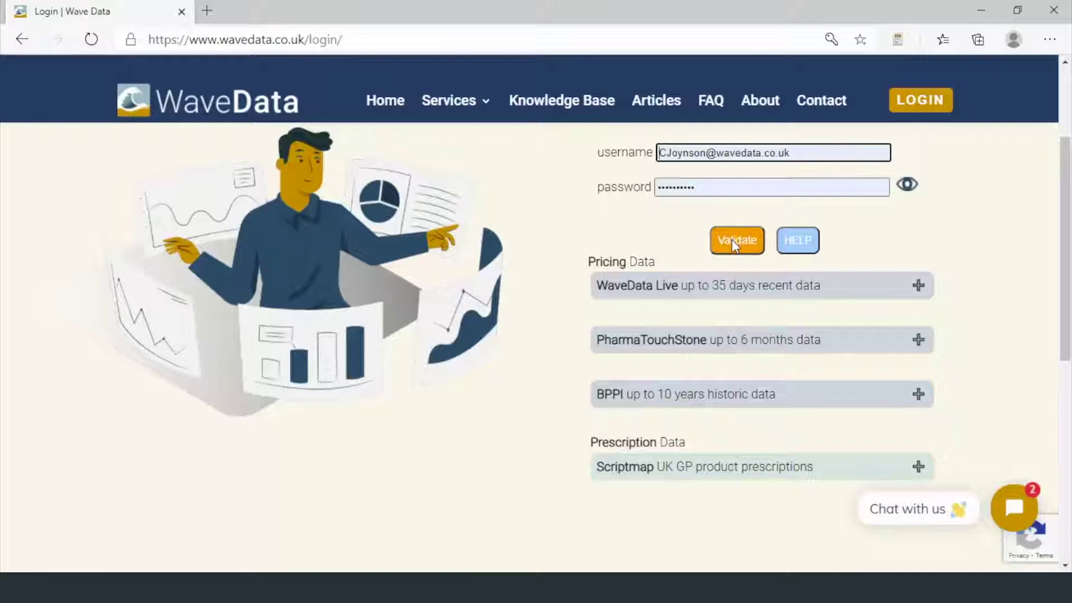
pyautogui.click(732, 240)
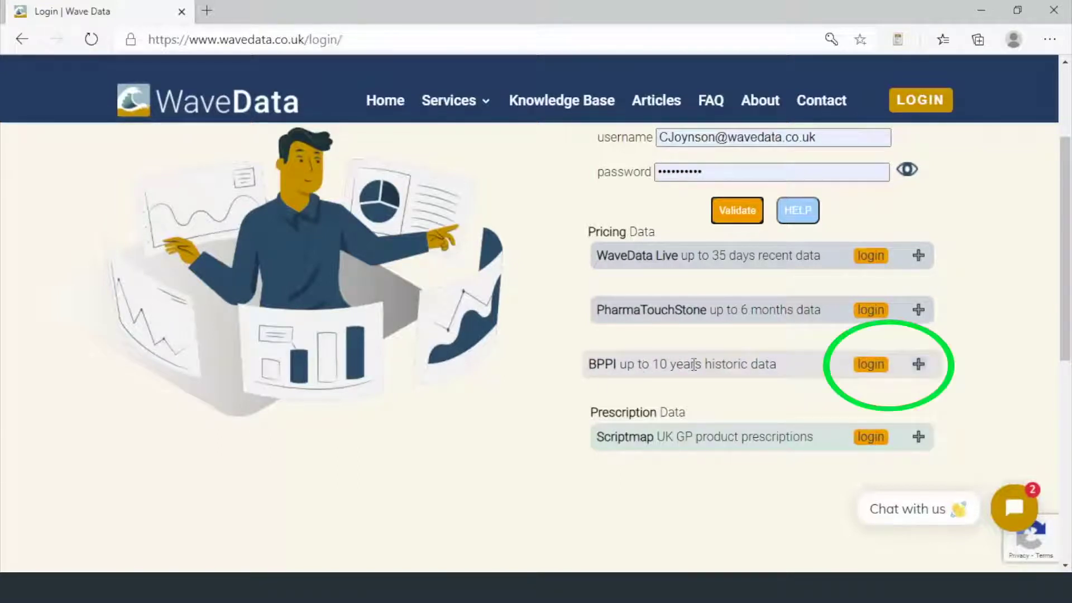
pyautogui.click(877, 370)
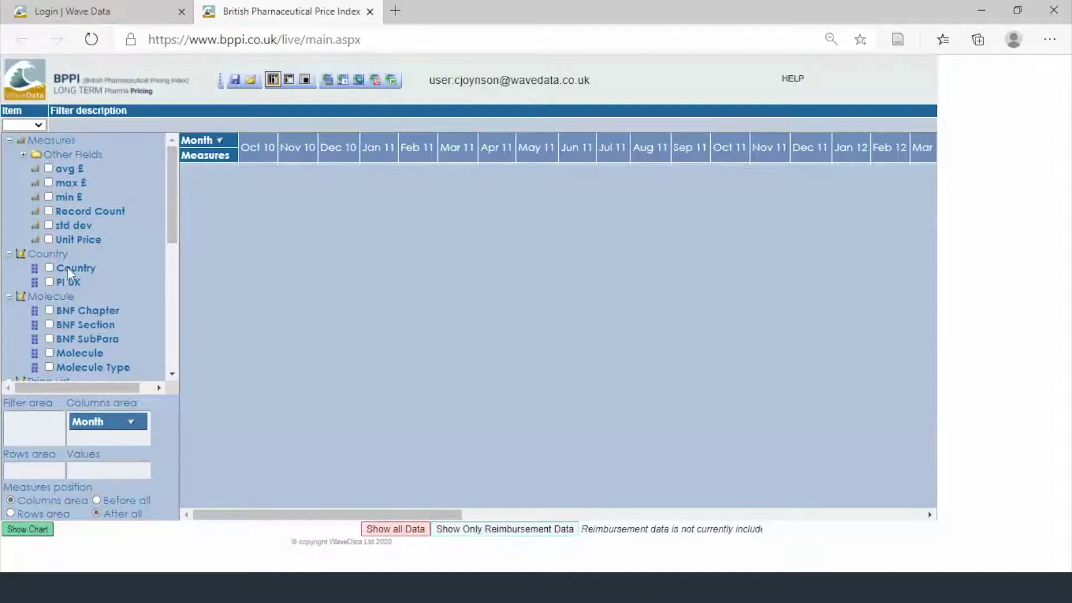
# Step: Add Product Name - Short from the Product fields to the rows of the price table
pyautogui.moveTo(176, 163)
pyautogui.mouseDown()
pyautogui.moveTo(179, 313)
pyautogui.moveTo(185, 173)
pyautogui.mouseUp()
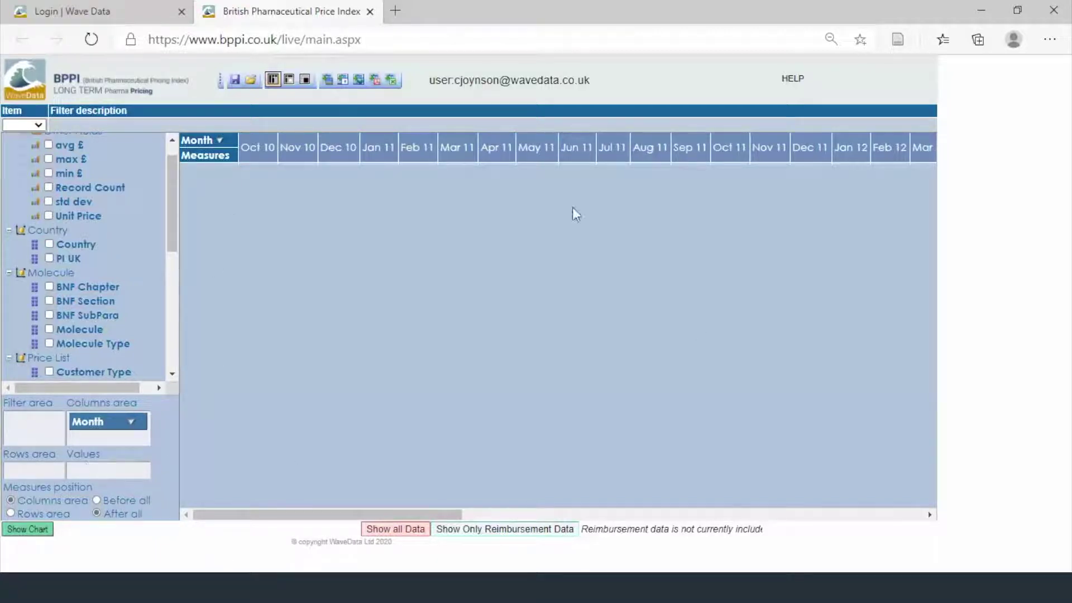
pyautogui.moveTo(172, 179); pyautogui.dragTo(172, 274)
pyautogui.click(49, 327)
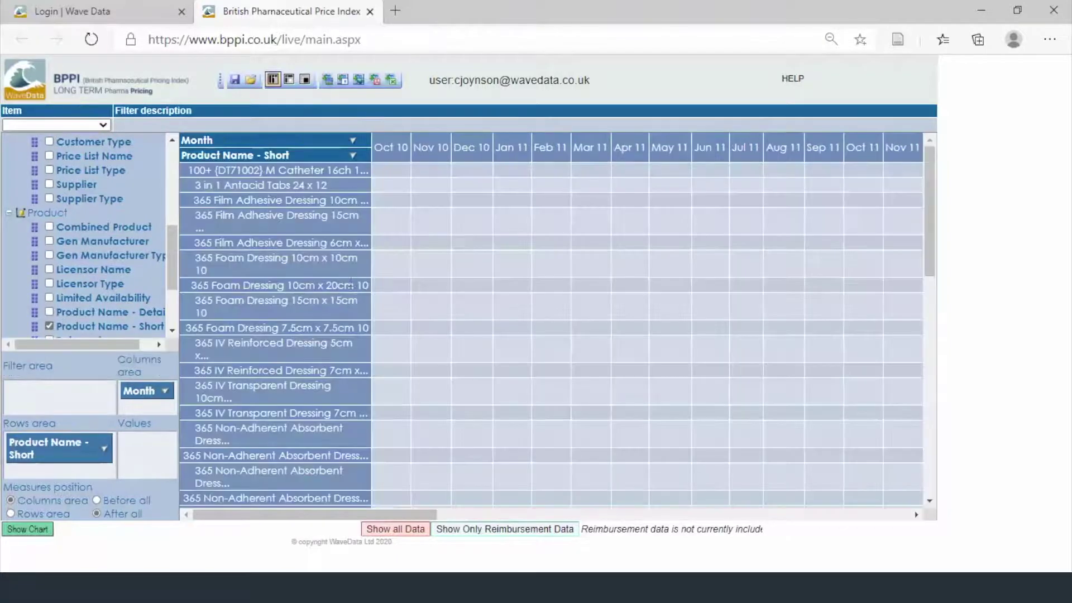
# Step: Search the Product Name - Short filter for "exem" and select Exemestane Tabs 25mg 30
pyautogui.click(104, 450)
pyautogui.click(413, 236)
pyautogui.click(425, 251)
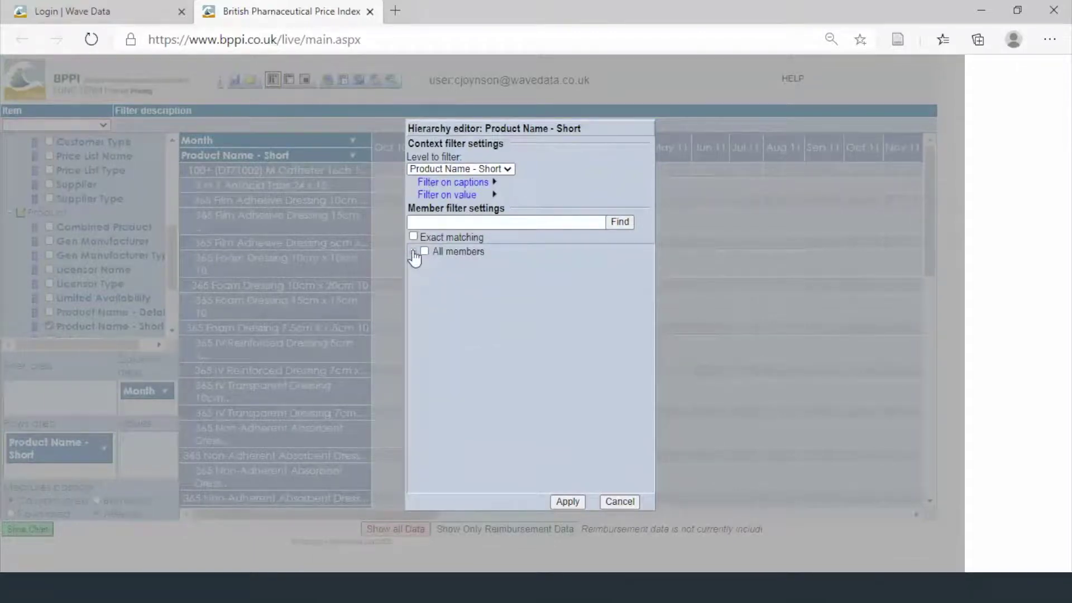
pyautogui.click(413, 252)
pyautogui.click(449, 223)
pyautogui.write('exem')
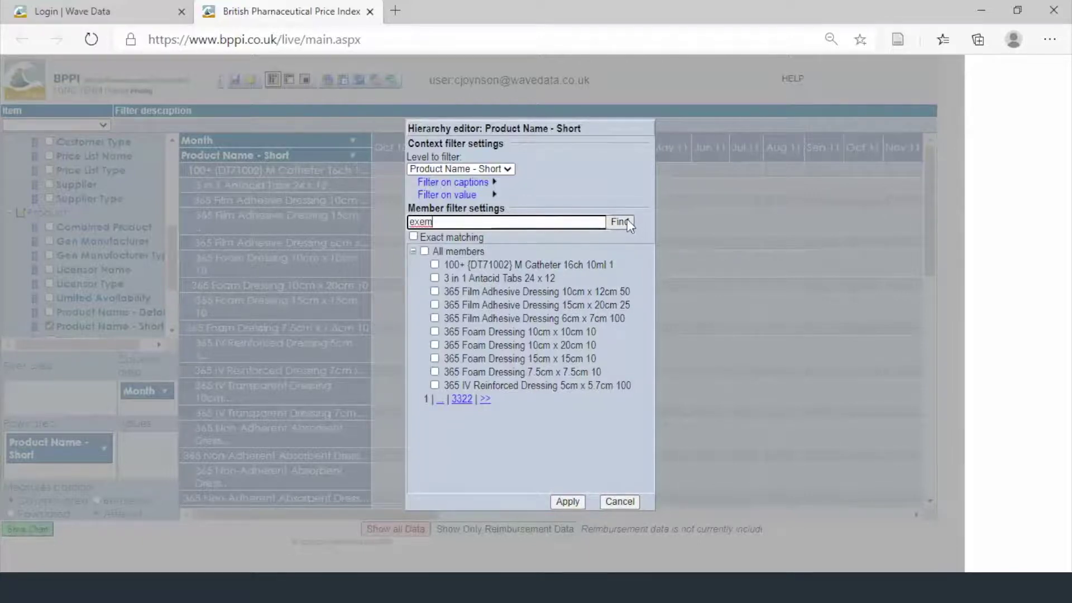
pyautogui.click(626, 220)
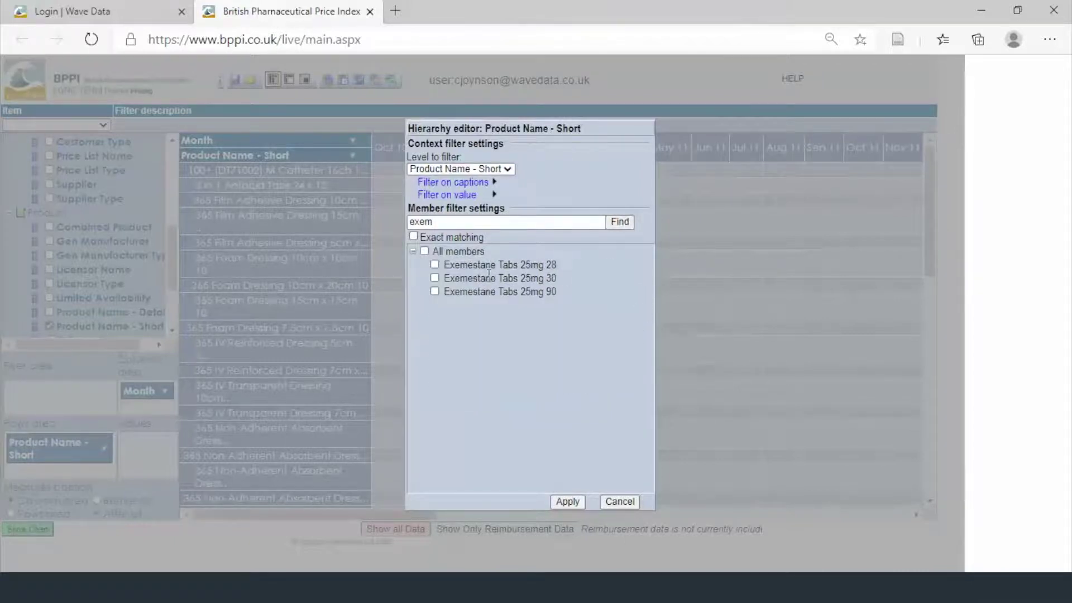
pyautogui.click(435, 278)
# Step: Search the product filter for "arom", add Aromasin Tabs 25mg 30 to the selection and apply the filter
pyautogui.doubleClick(464, 222)
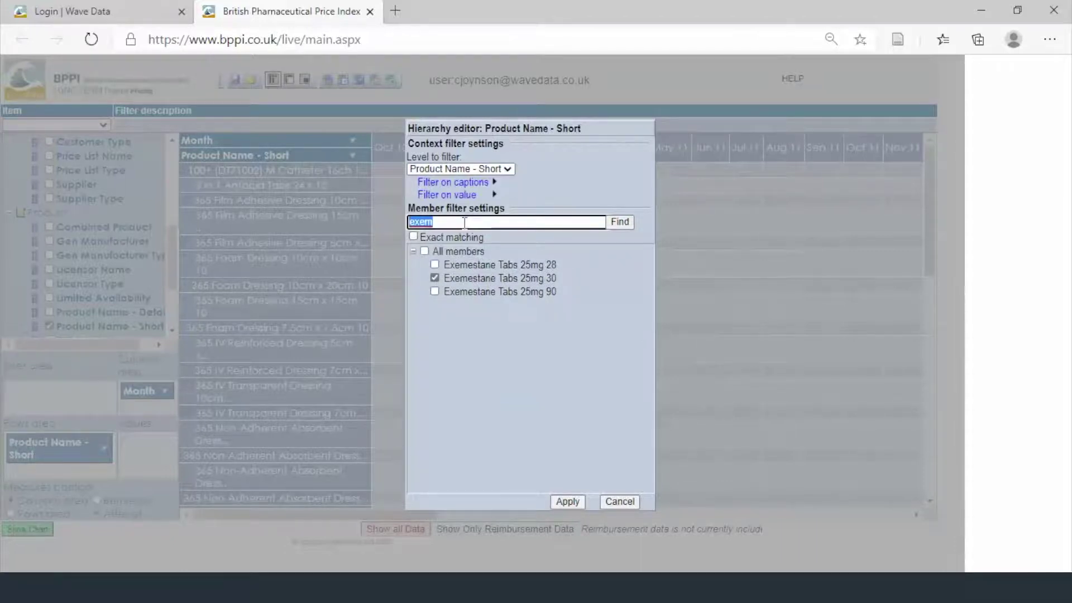
pyautogui.write('arom')
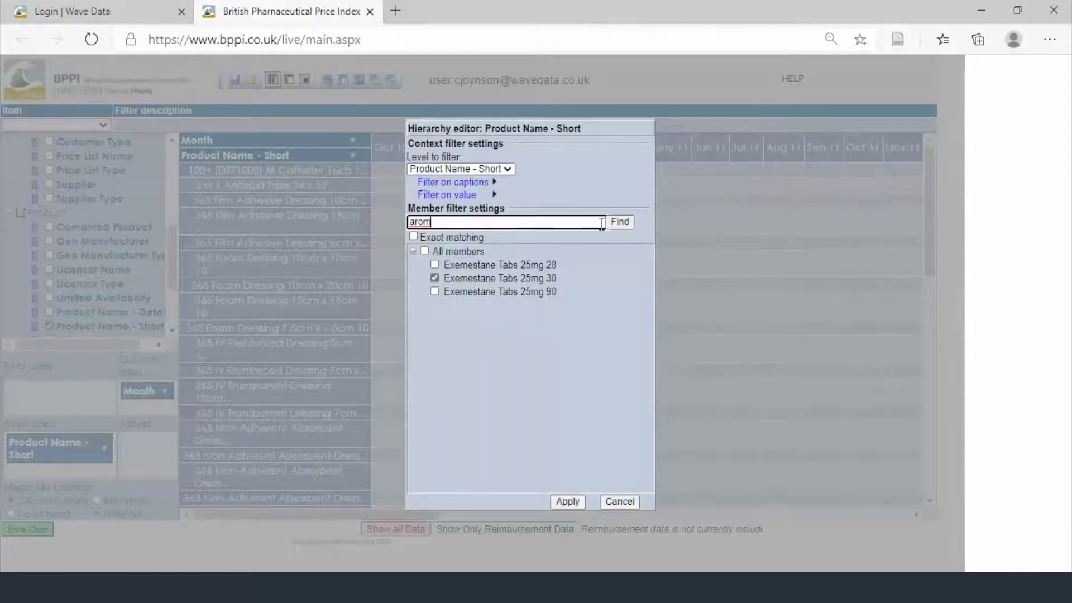
pyautogui.click(620, 223)
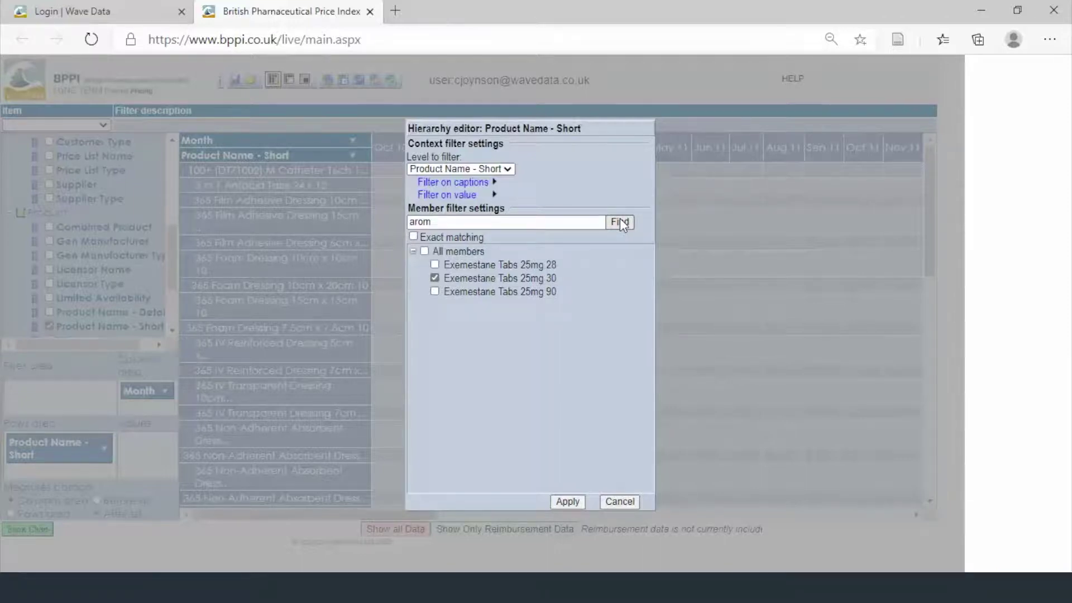
pyautogui.click(568, 501)
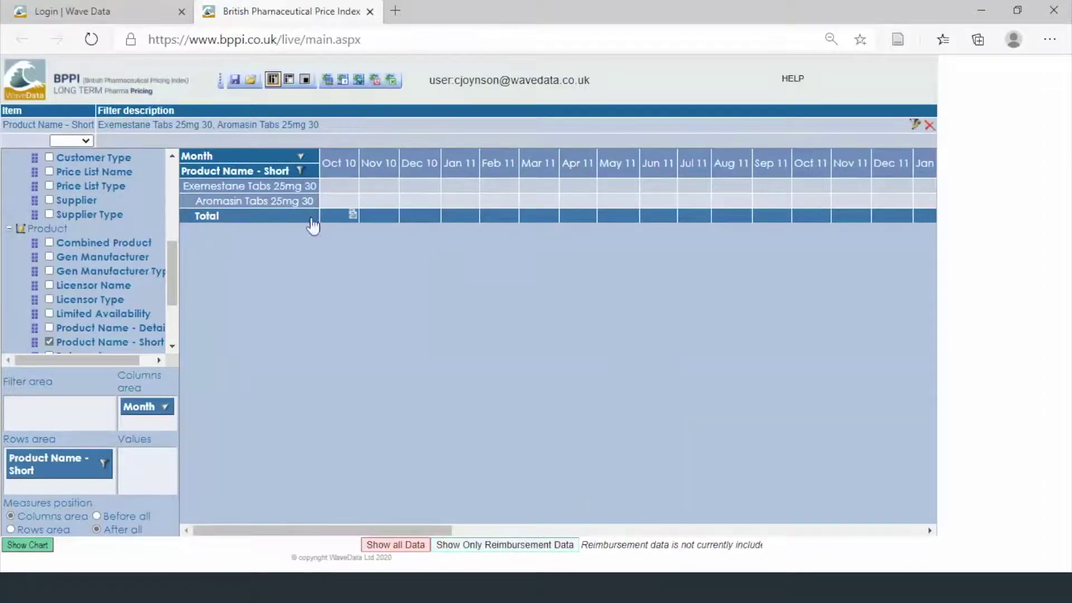
# Step: Add the avg £ measure to the table and show the chart of both products' average prices by month
pyautogui.moveTo(174, 260); pyautogui.dragTo(172, 165)
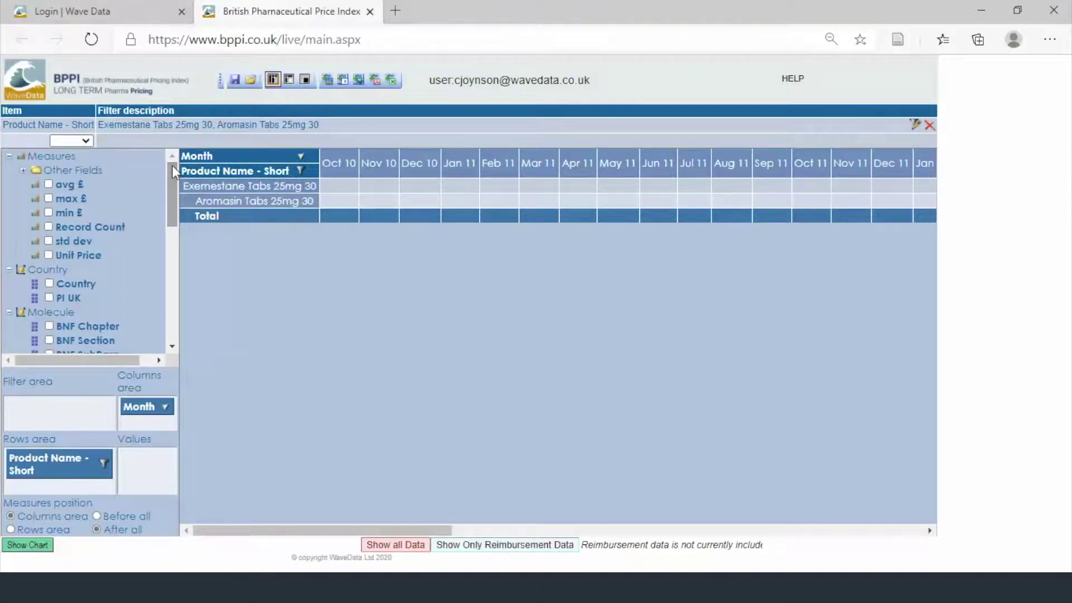
pyautogui.click(48, 185)
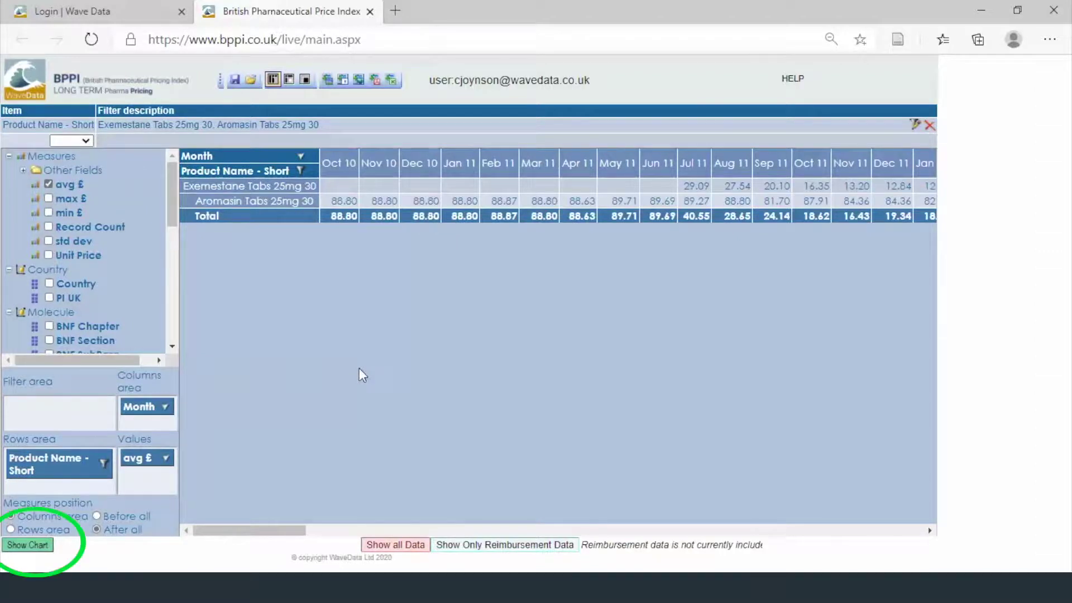
pyautogui.click(37, 546)
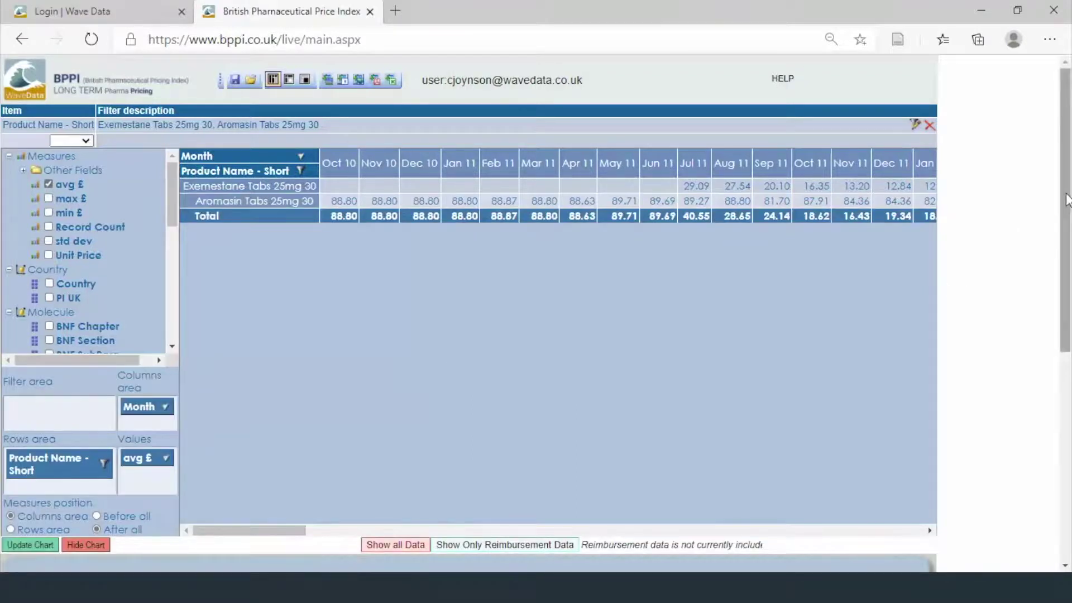
pyautogui.scroll(-1, 1067, 221)
pyautogui.moveTo(1067, 222); pyautogui.dragTo(1067, 413)
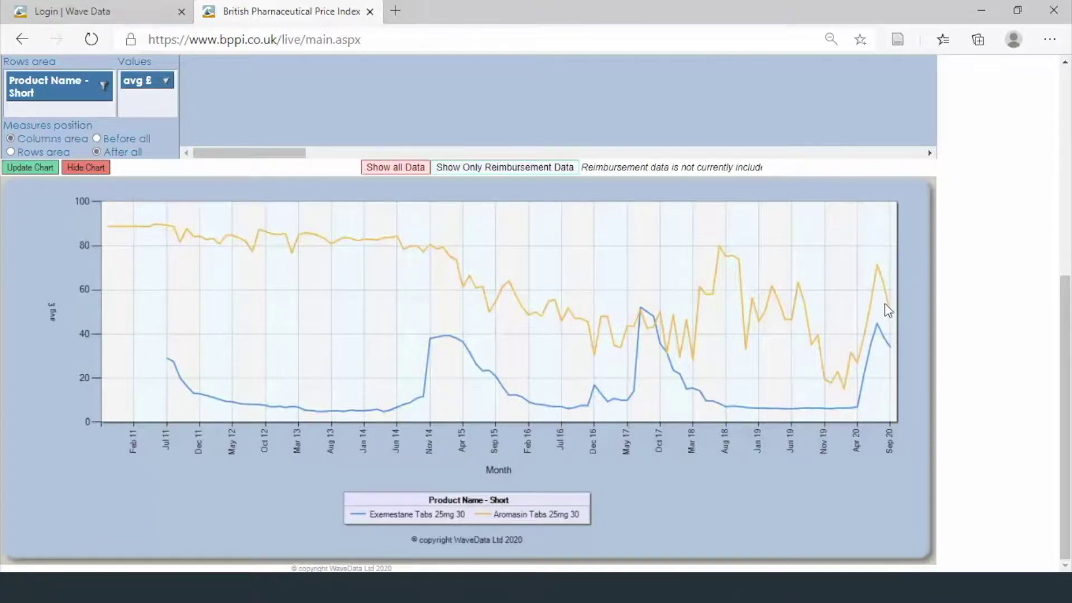
# Step: Add PI UK to the rows and expand both products to compare their PE, PI and UK average prices through Sep 20
pyautogui.moveTo(1062, 304); pyautogui.dragTo(1060, 93)
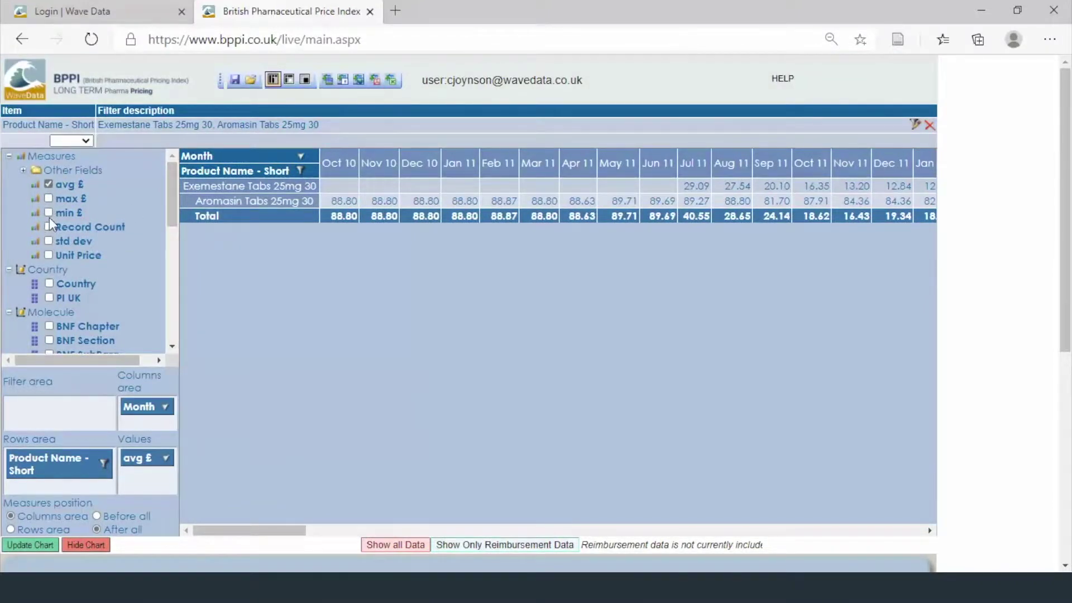
pyautogui.moveTo(174, 214); pyautogui.dragTo(175, 221)
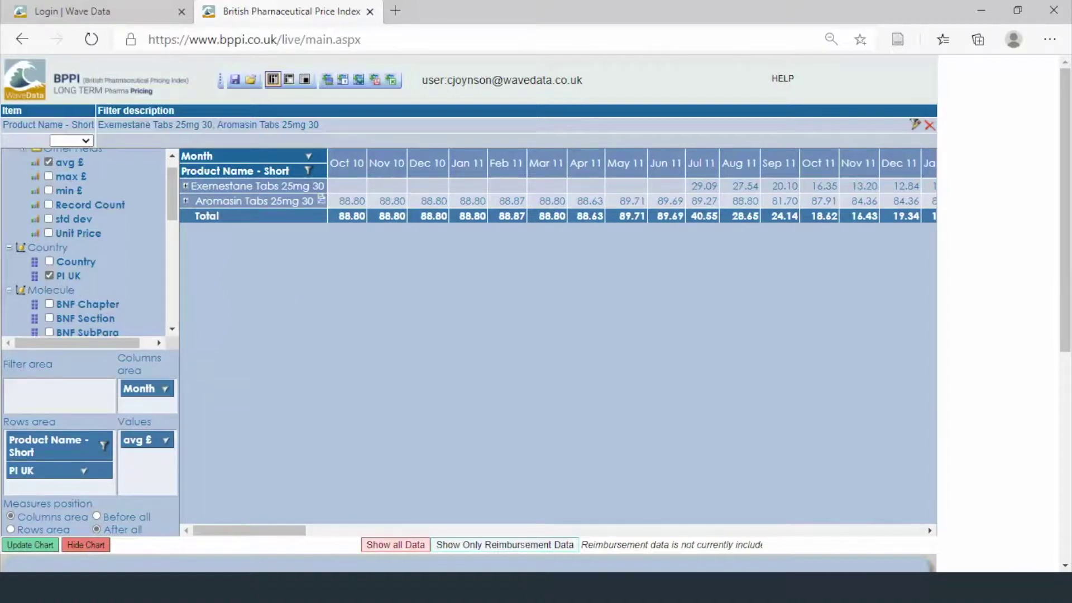
pyautogui.click(186, 186)
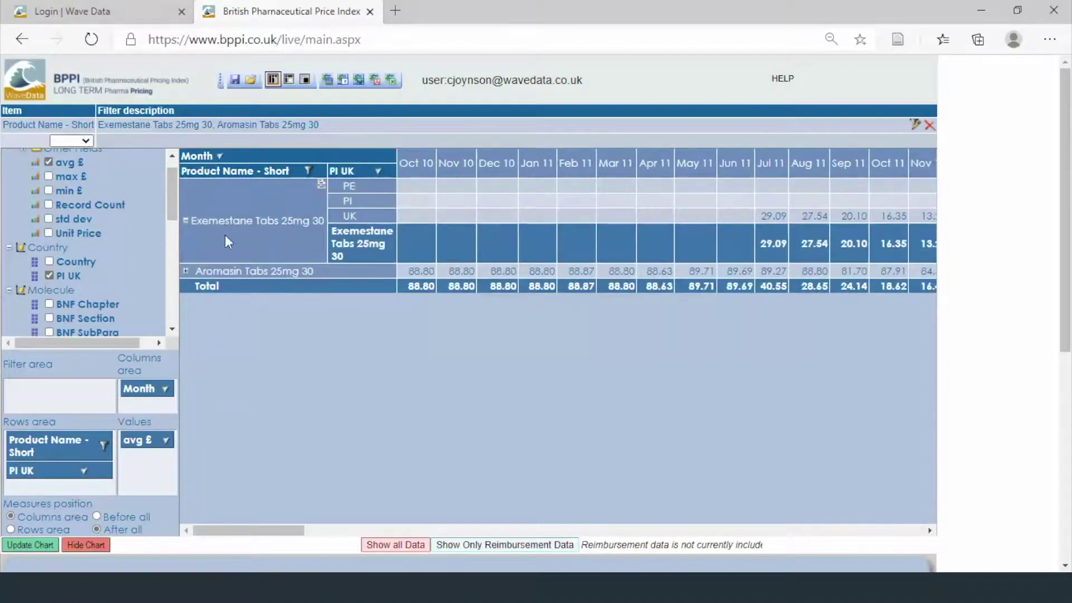
pyautogui.click(185, 271)
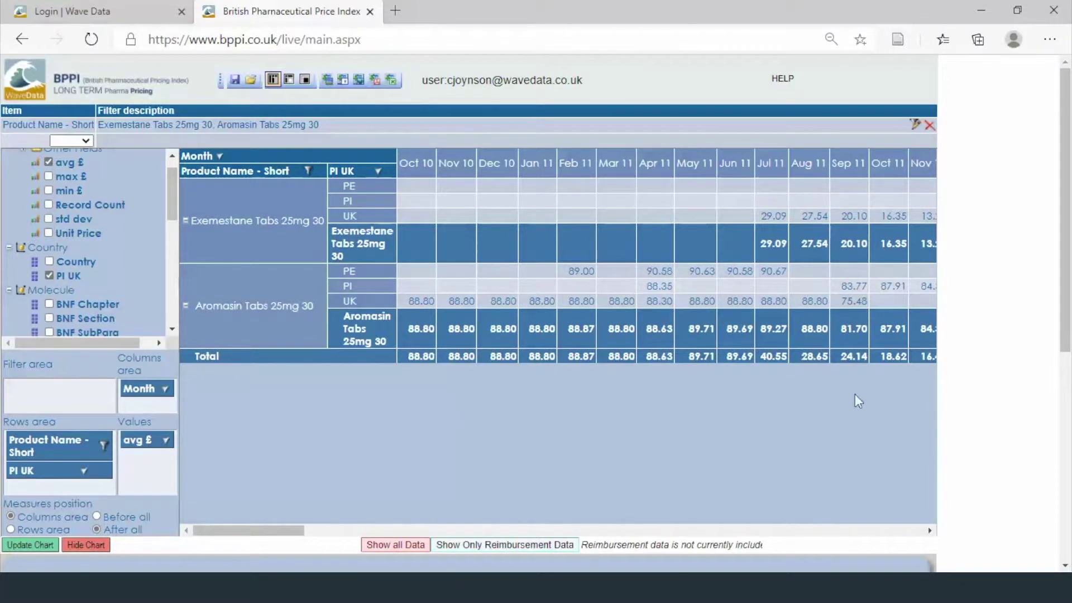
pyautogui.moveTo(292, 530); pyautogui.dragTo(919, 555)
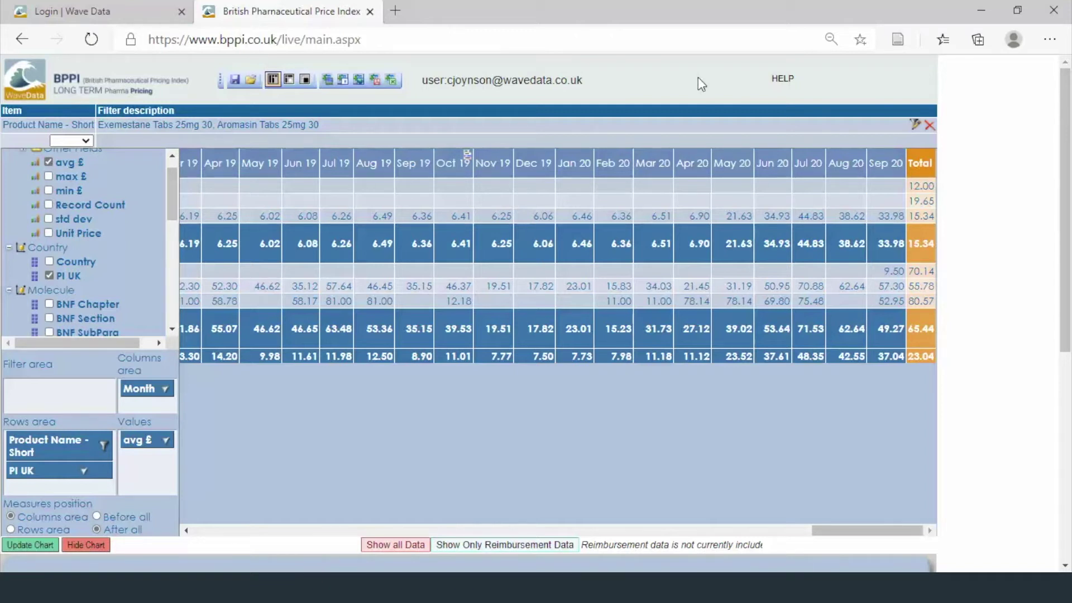
# Step: Return to the WaveData website and open its contact enquiry page
pyautogui.click(84, 12)
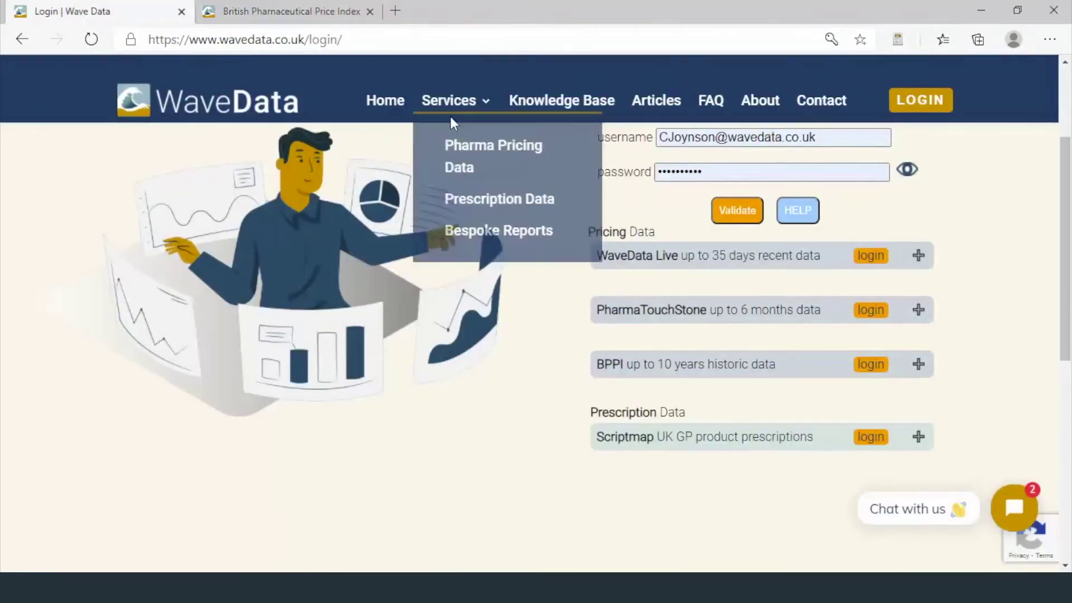
pyautogui.click(827, 109)
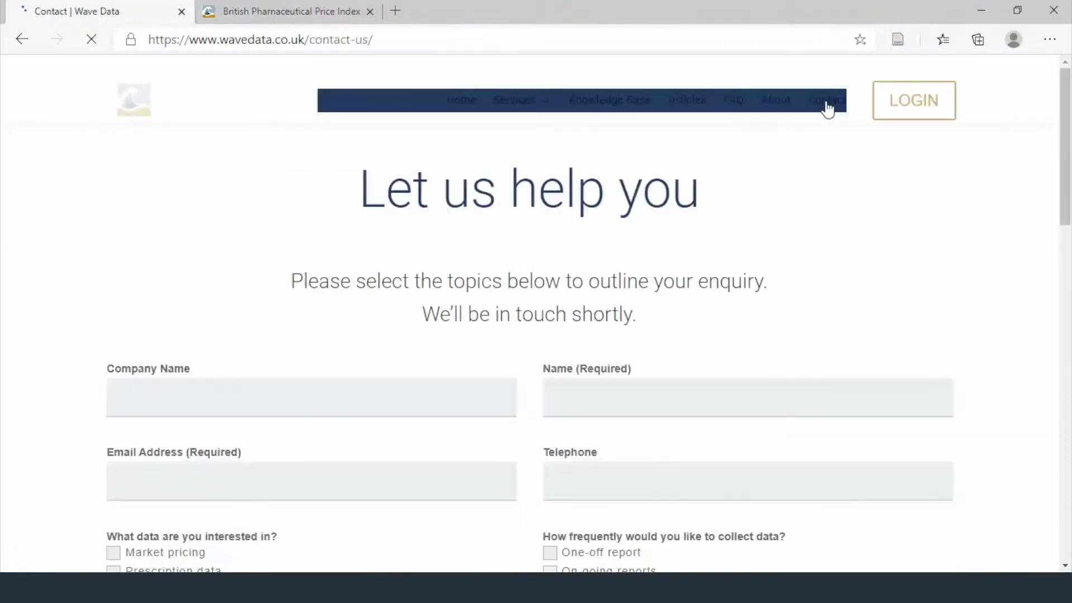